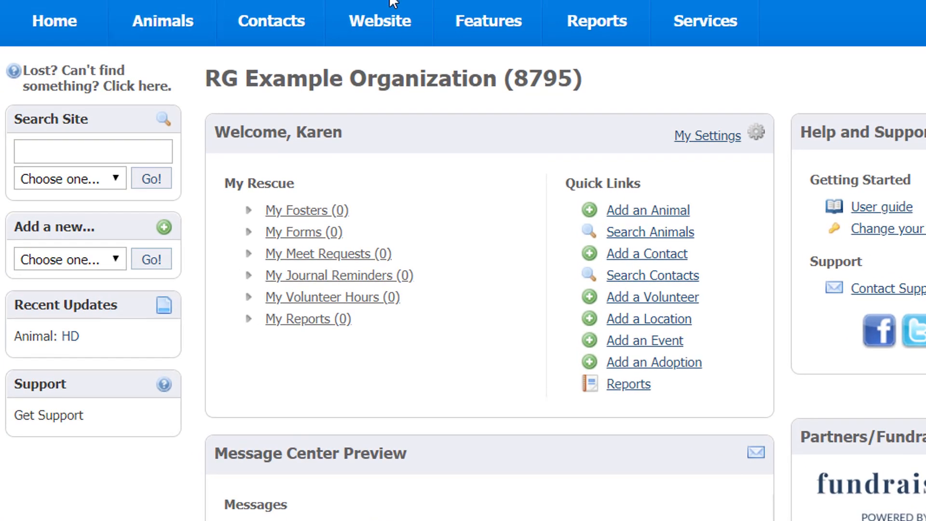
# Open Example Menu's item list from the website menus and start adding an item to it.
pyautogui.moveTo(387, 19)
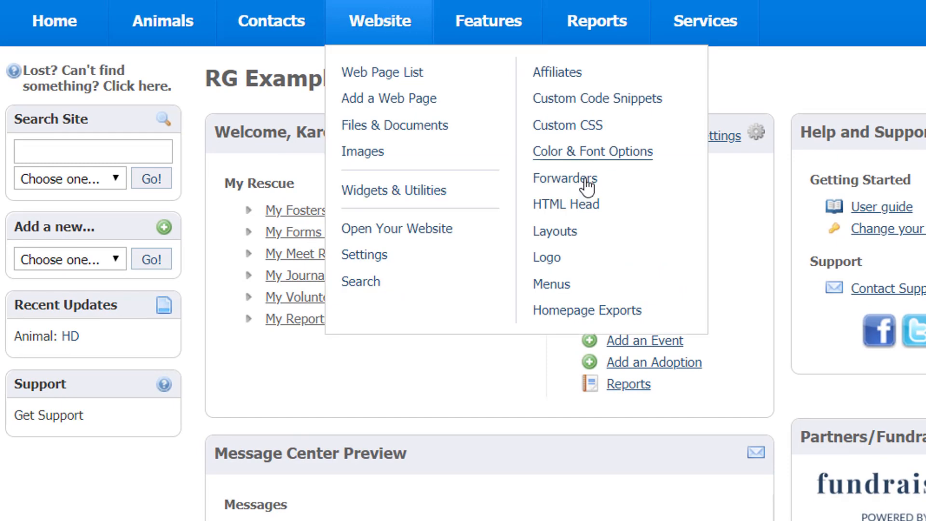
pyautogui.click(556, 283)
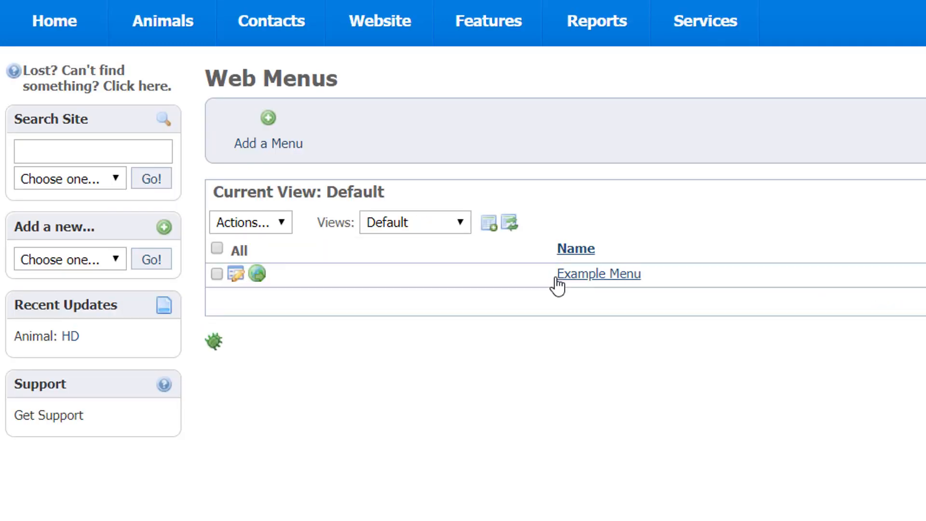
pyautogui.click(625, 280)
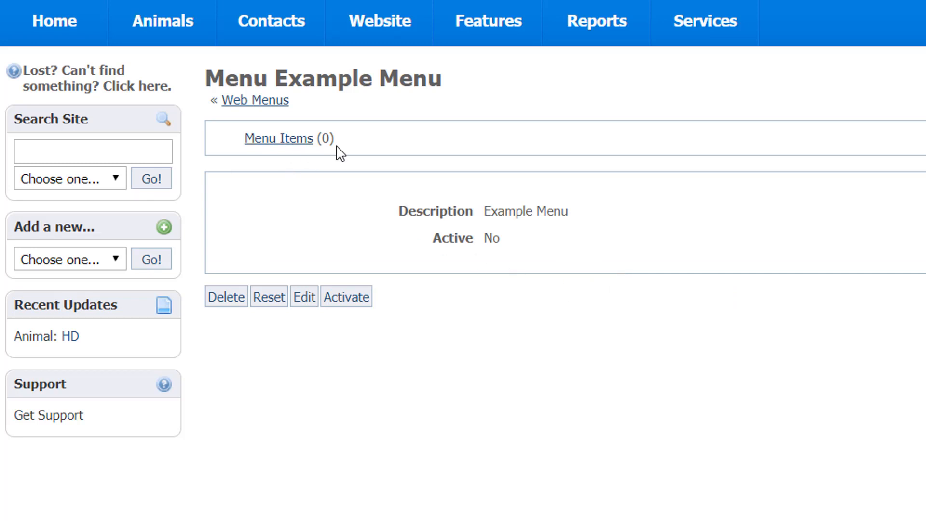
pyautogui.click(298, 151)
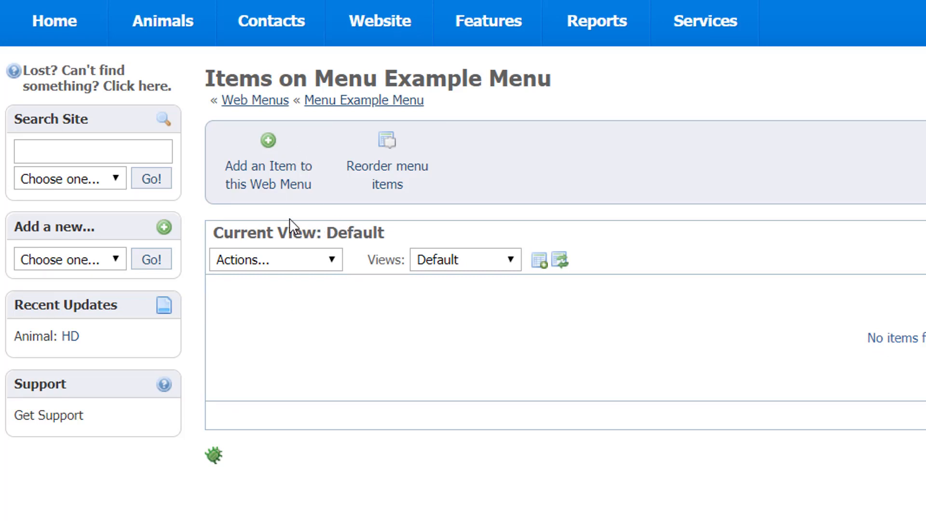
pyautogui.click(280, 185)
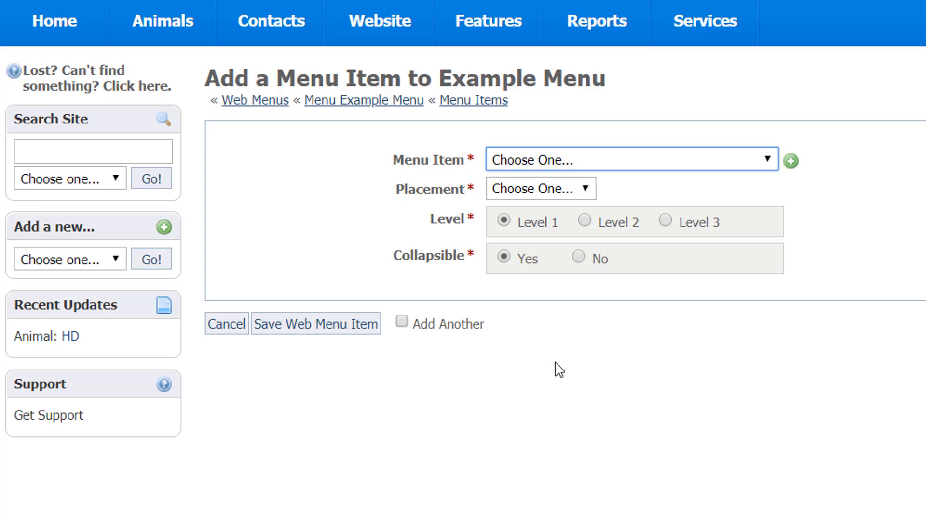
# Add Page: Home Page to Example Menu as the First, Level 1, non-collapsible item, and save it with Add Another enabled.
pyautogui.click(635, 160)
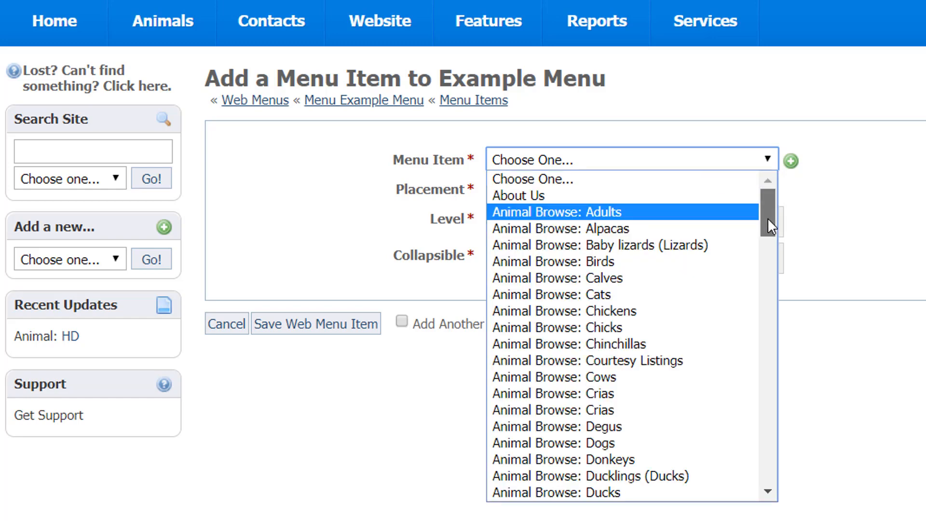
pyautogui.moveTo(768, 218); pyautogui.dragTo(759, 450)
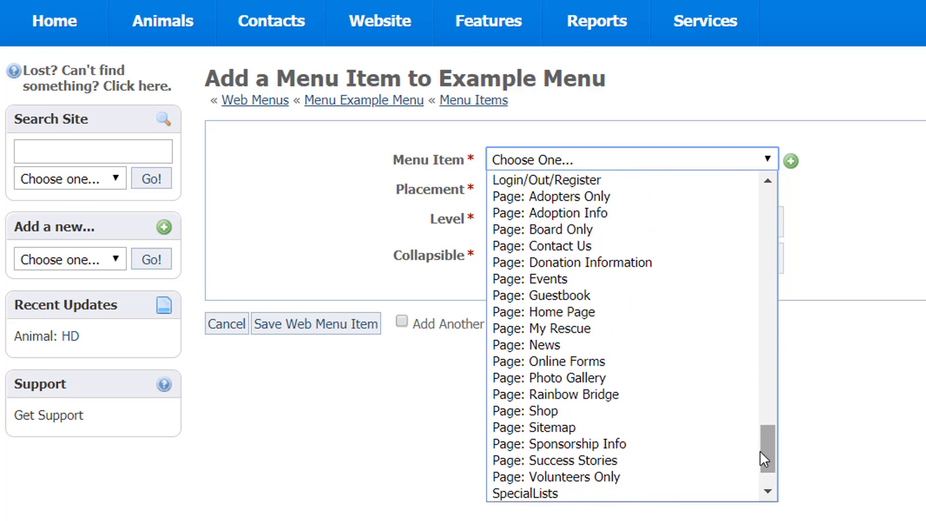
pyautogui.click(668, 322)
pyautogui.click(586, 187)
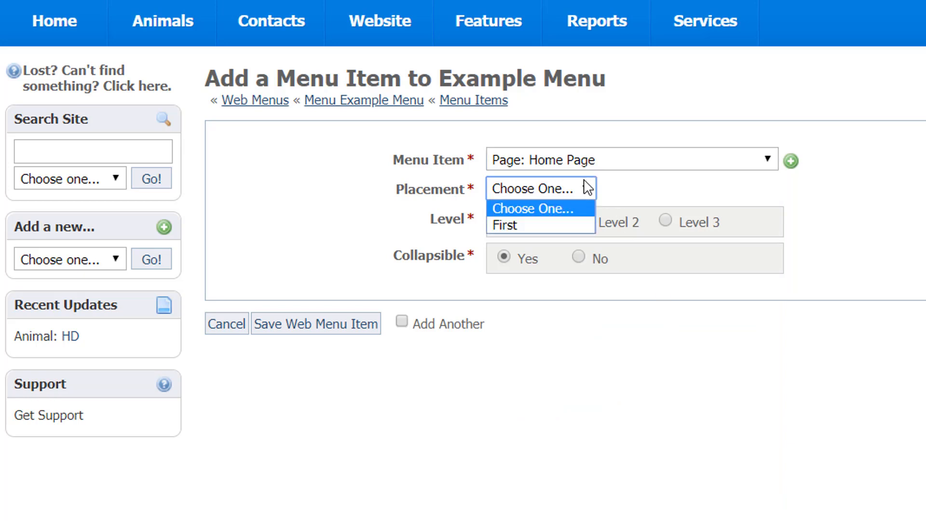
pyautogui.click(561, 223)
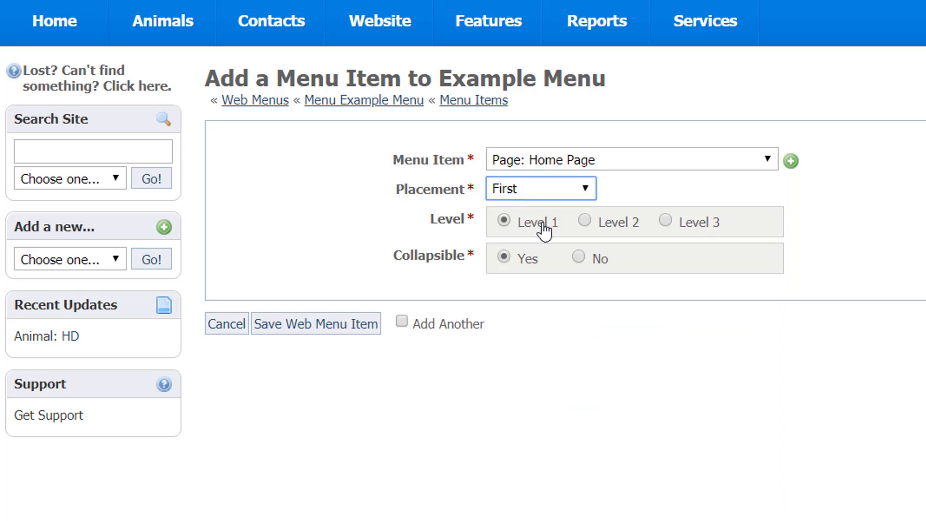
pyautogui.click(576, 258)
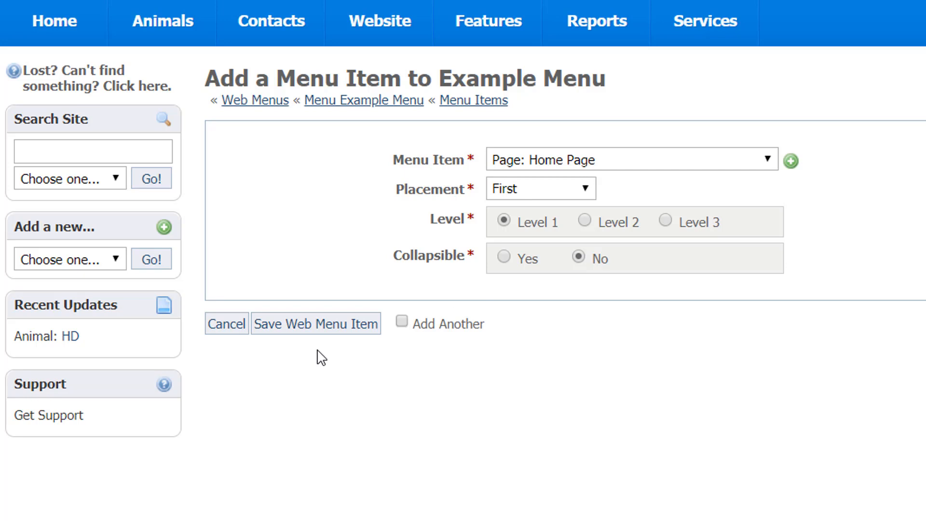
pyautogui.click(403, 325)
pyautogui.click(342, 326)
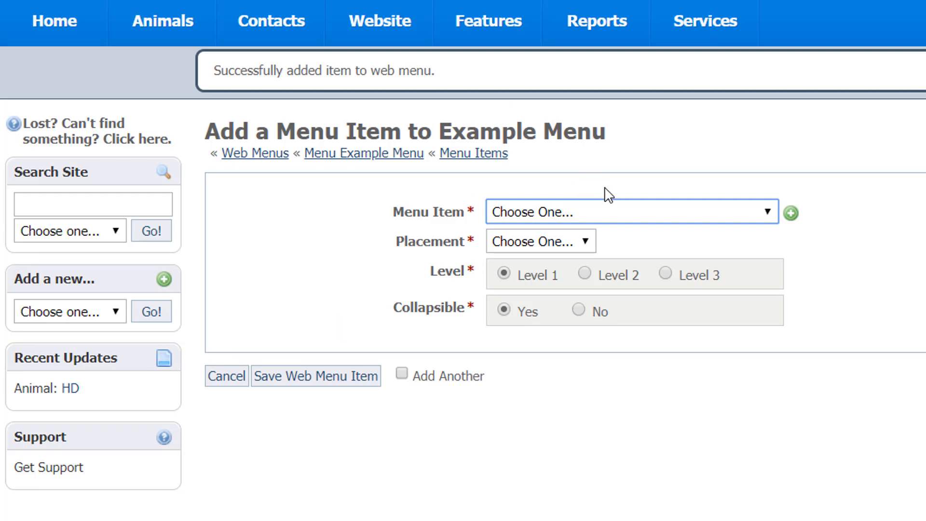
# Look through the available menu item choices, from the Animal Browse entries down to the built-in and custom web pages.
pyautogui.click(609, 208)
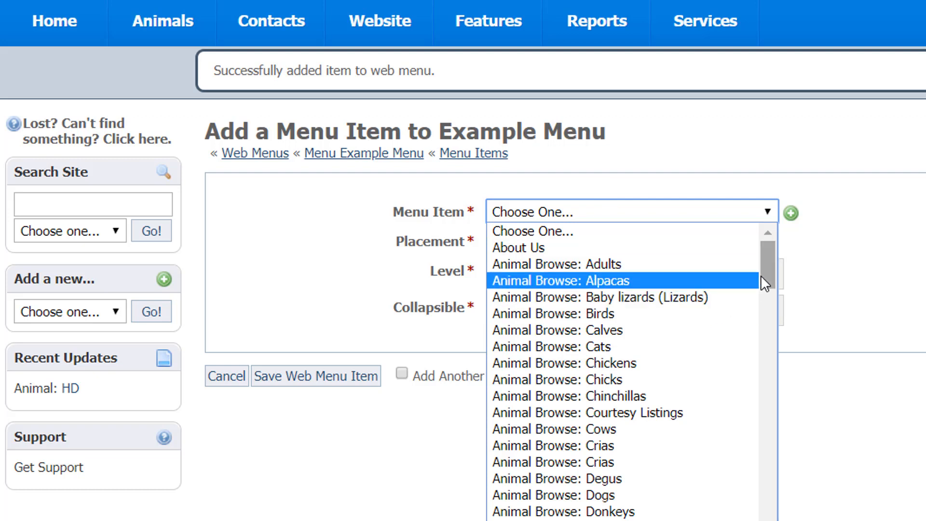
pyautogui.moveTo(760, 276); pyautogui.dragTo(766, 289)
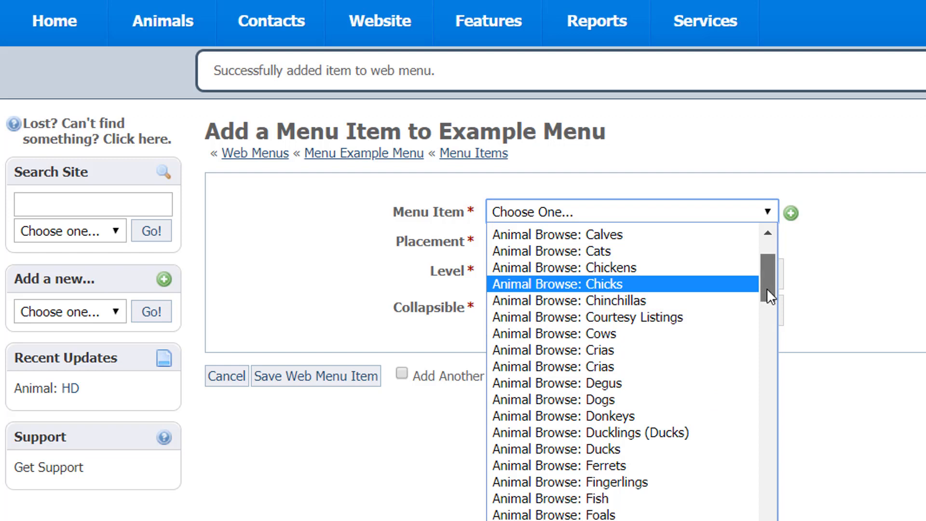
pyautogui.moveTo(767, 289); pyautogui.dragTo(789, 516)
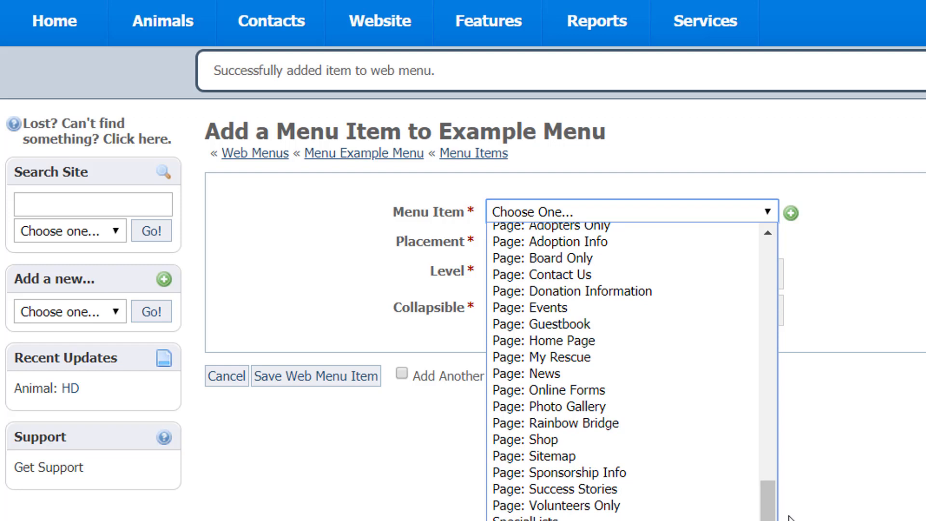
pyautogui.scroll(-3, 767, 511)
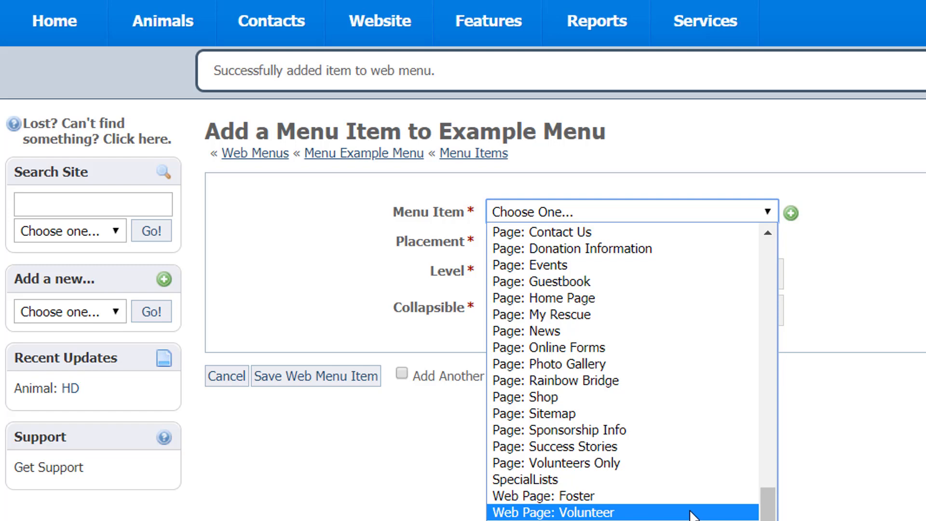
pyautogui.scroll(1, 692, 515)
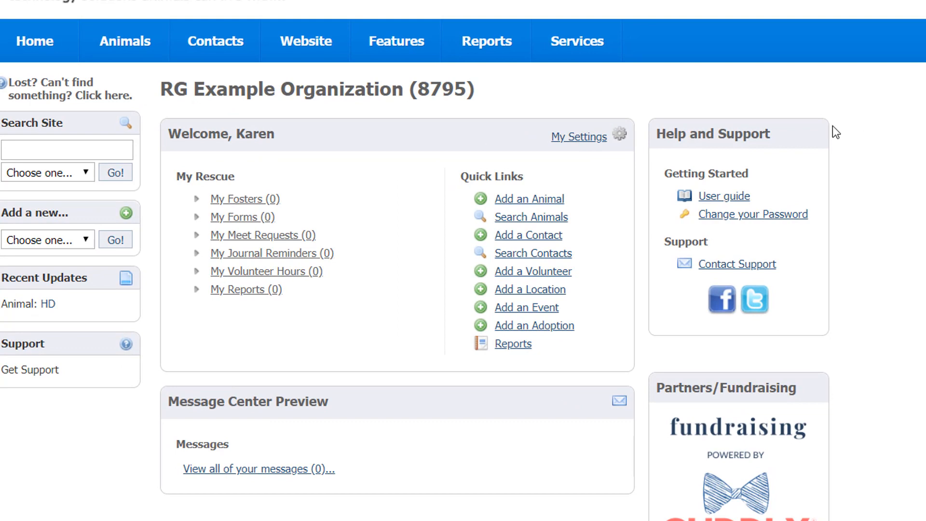
# Open the list of items on Example Menu from the website's menus.
pyautogui.moveTo(333, 51)
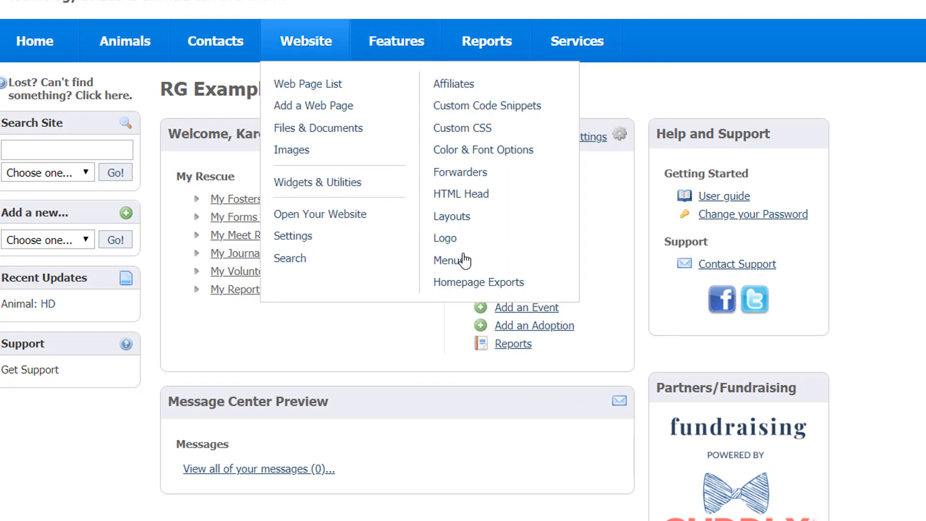
pyautogui.click(451, 261)
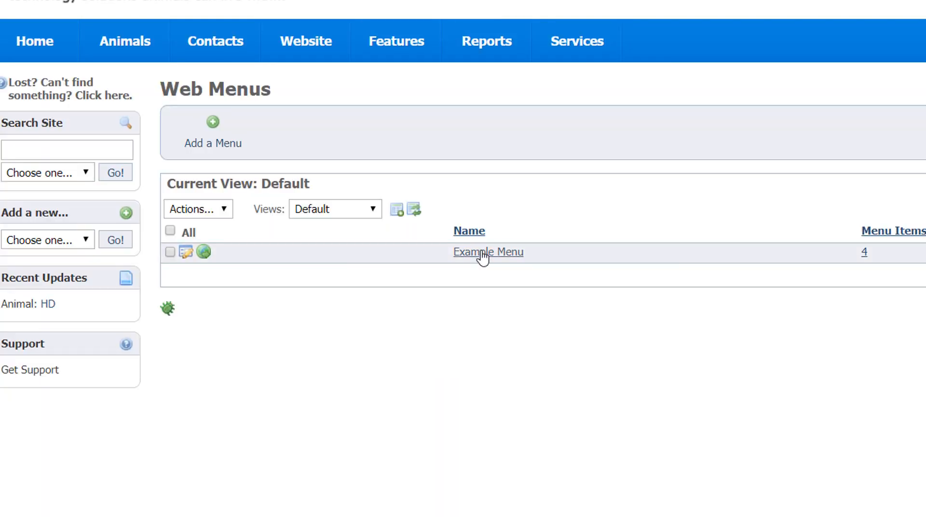
pyautogui.click(482, 253)
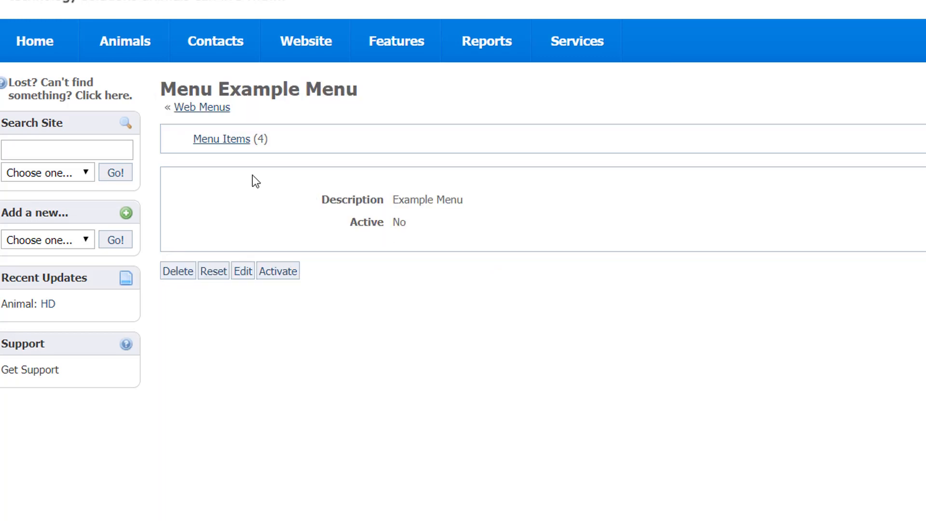
pyautogui.click(235, 145)
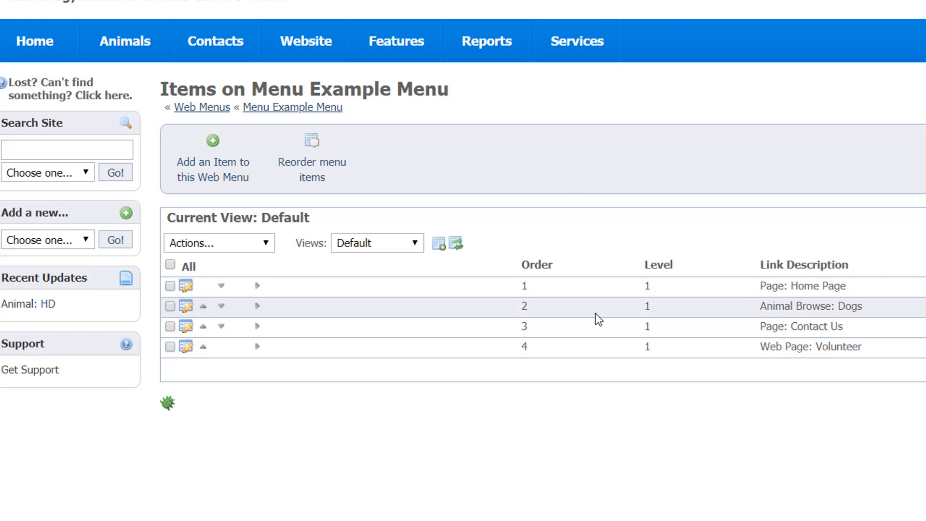
# Change the displayed text of the Animal Browse: Dogs menu item to "Adoptable Dogs" and save it.
pyautogui.click(189, 308)
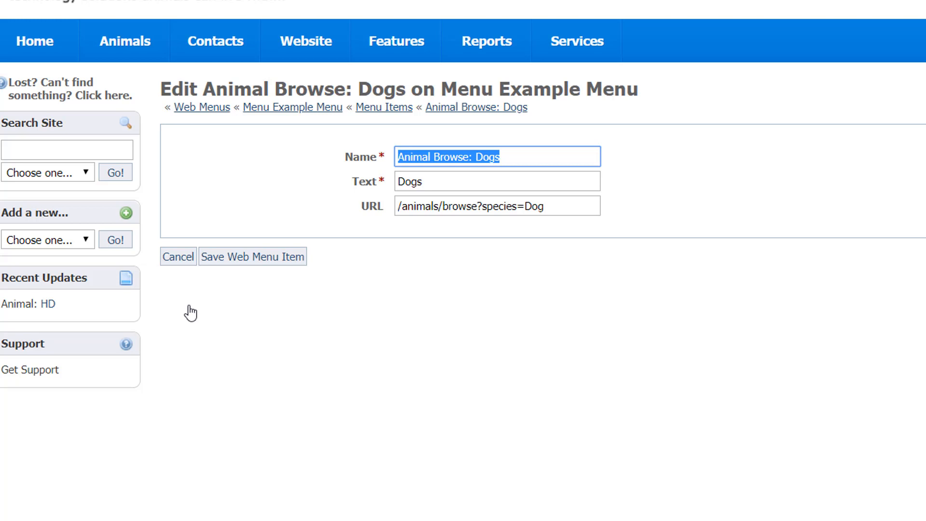
pyautogui.click(400, 183)
pyautogui.write('Adoptable')
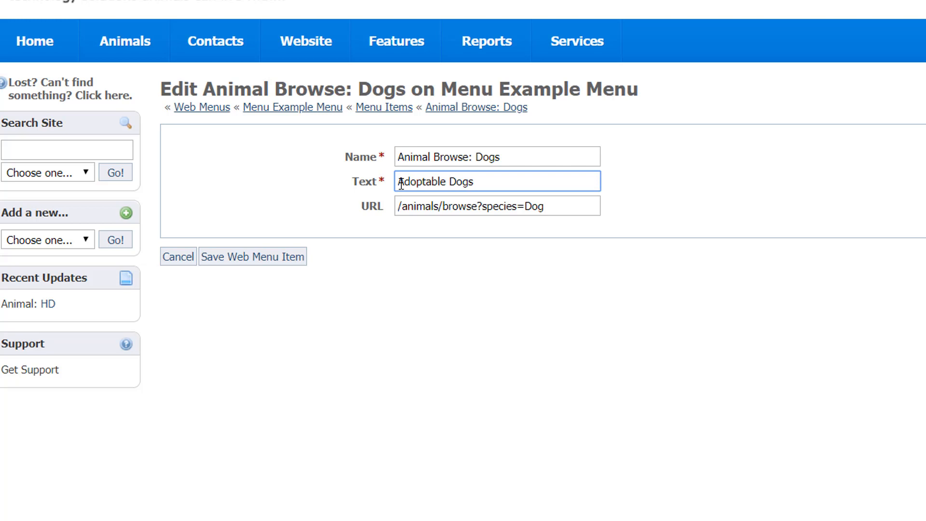
pyautogui.click(304, 260)
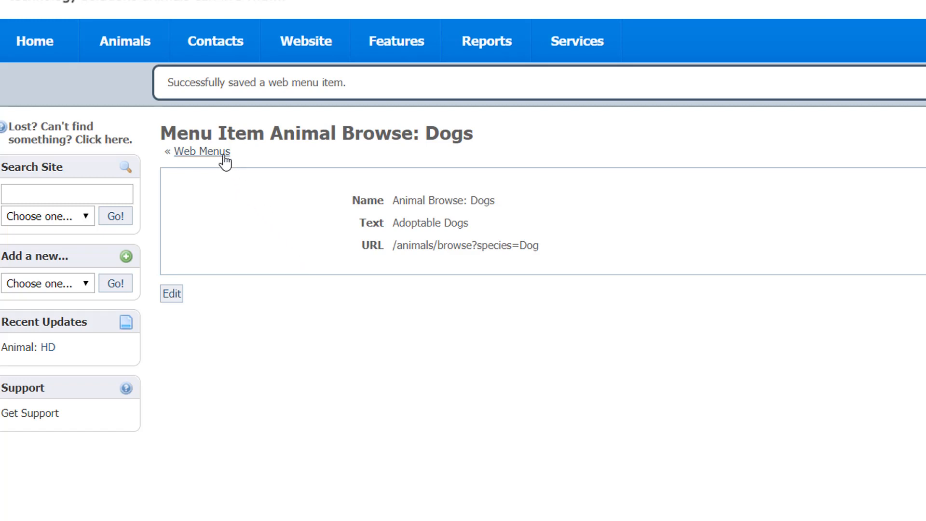
# Return to the web menus and reopen Example Menu's list of items.
pyautogui.click(202, 152)
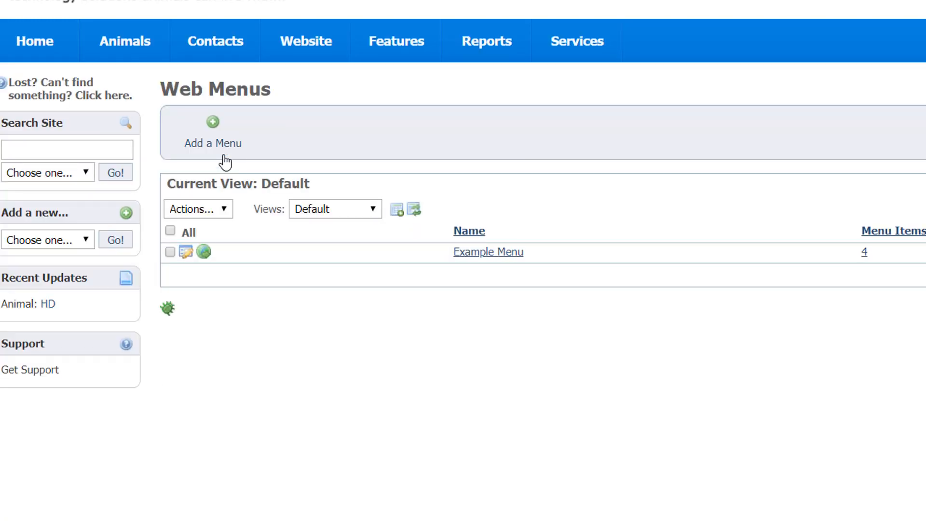
pyautogui.click(506, 253)
pyautogui.click(208, 197)
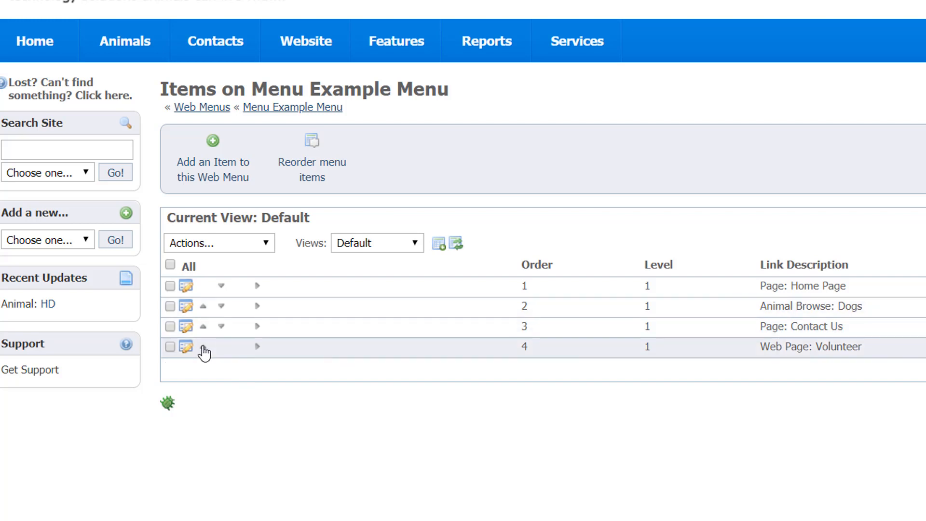
# Move Animal Browse: Dogs in to level 2 and back out to level 1, and move Web Page: Volunteer in to level 2.
pyautogui.click(258, 306)
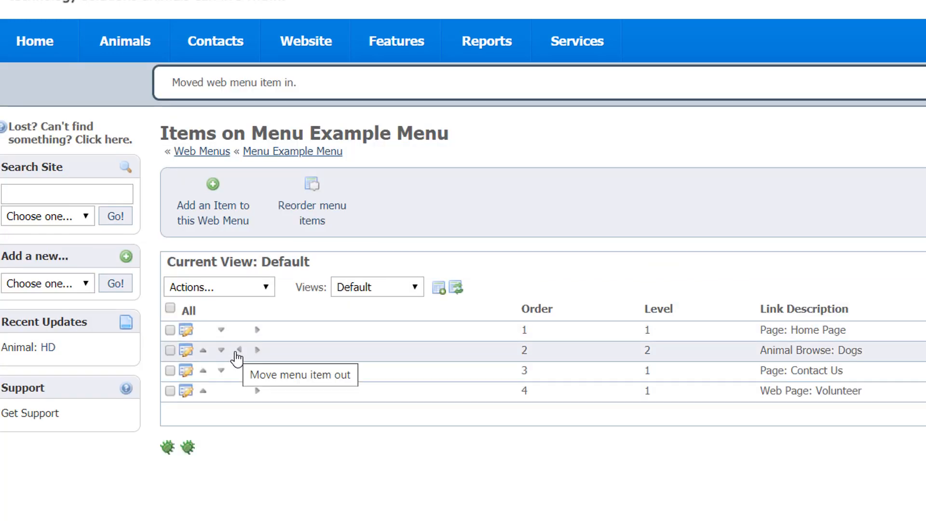
pyautogui.click(239, 350)
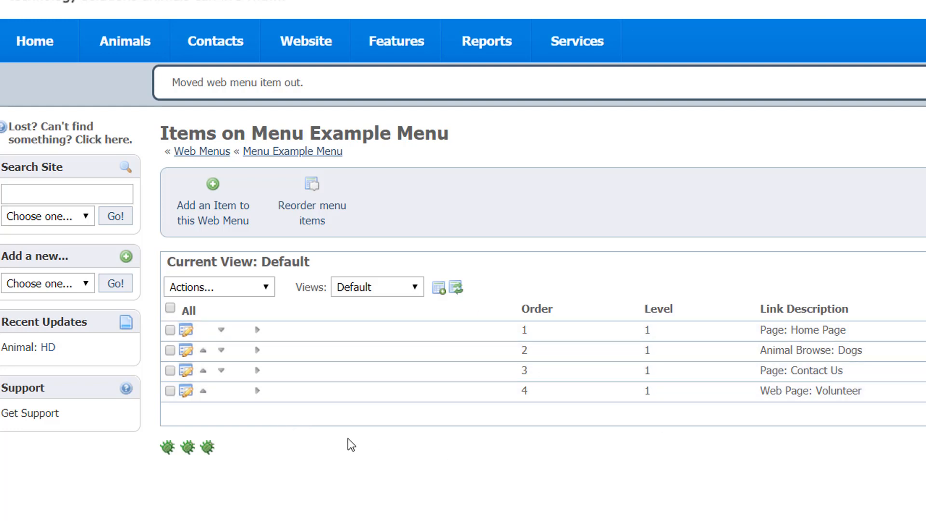
pyautogui.click(257, 391)
# Remove the Page: Contact Us item from Example Menu and confirm the removal.
pyautogui.click(170, 371)
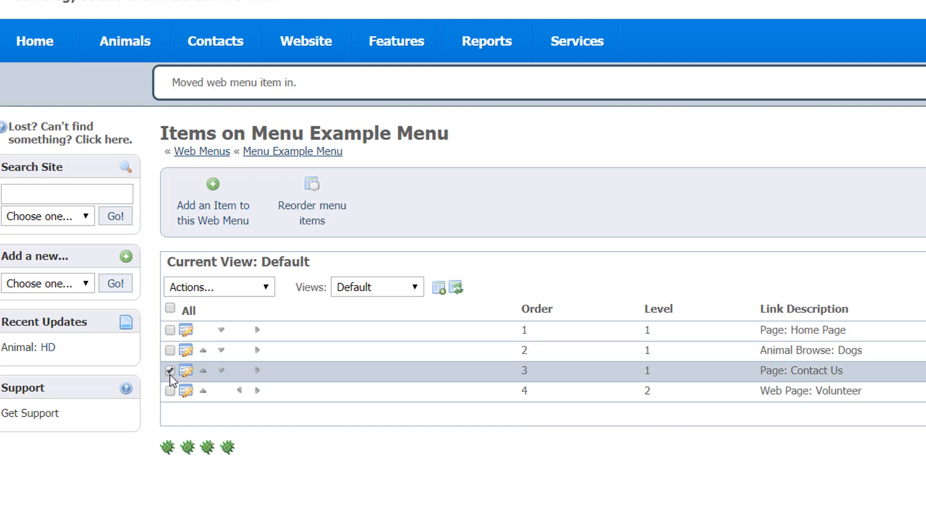
pyautogui.click(245, 286)
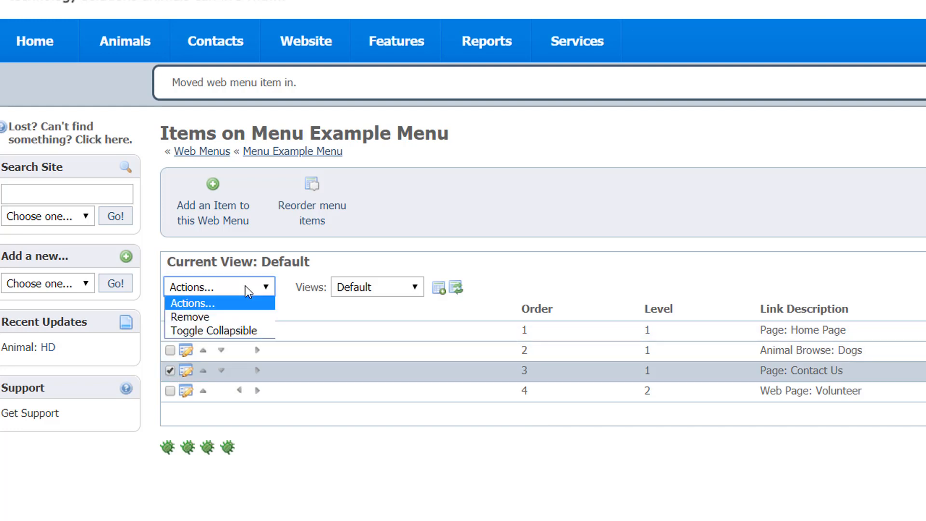
pyautogui.click(238, 317)
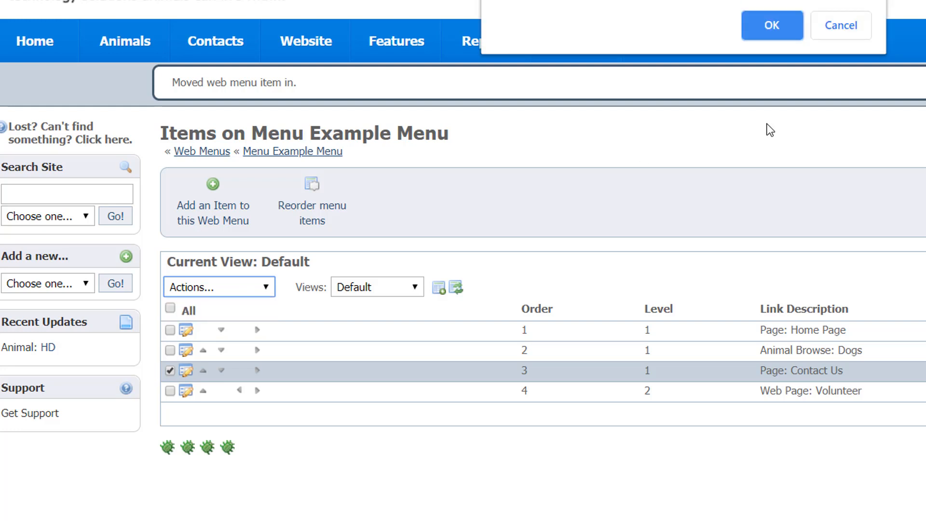
pyautogui.click(775, 31)
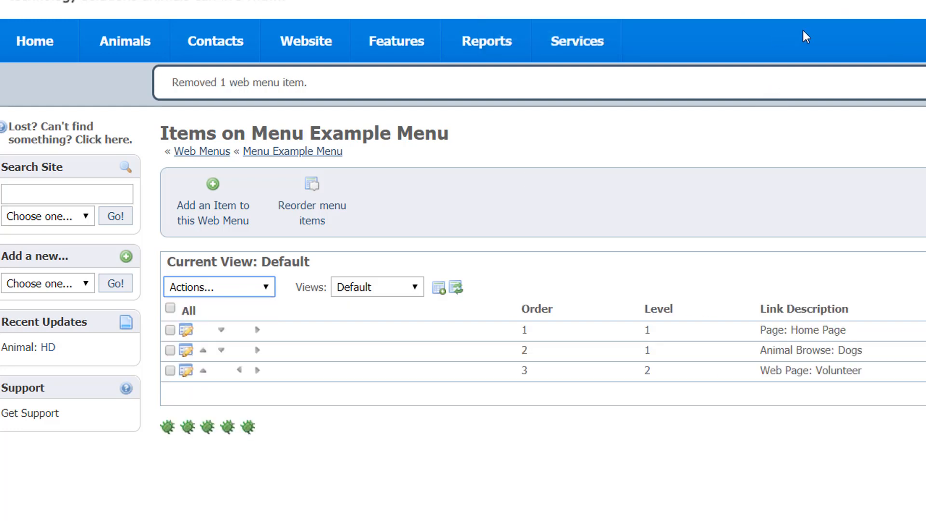